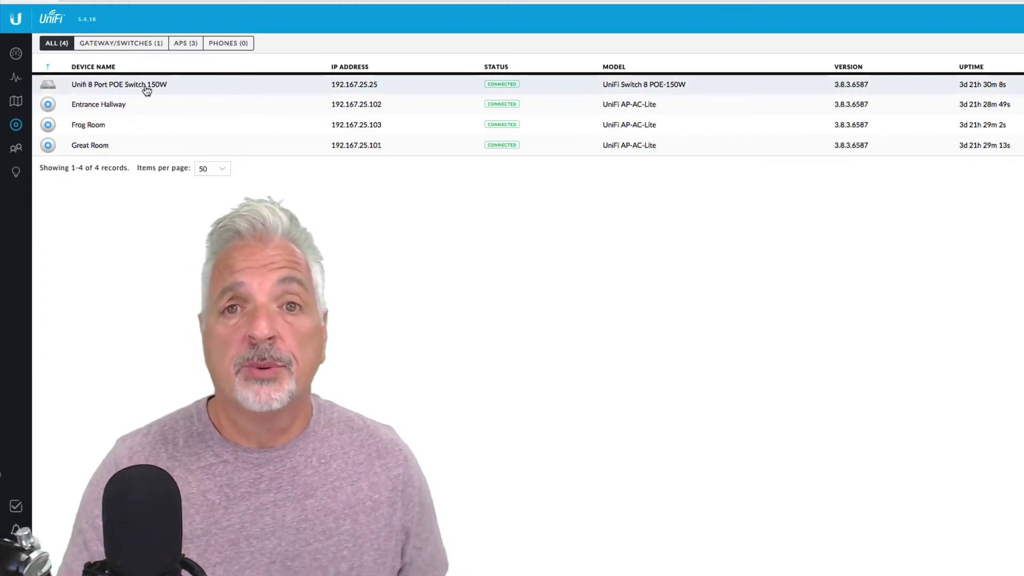
Open the Properties panel of the Unifi 8 Port POE Switch 150W.
mouse_move(146, 90)
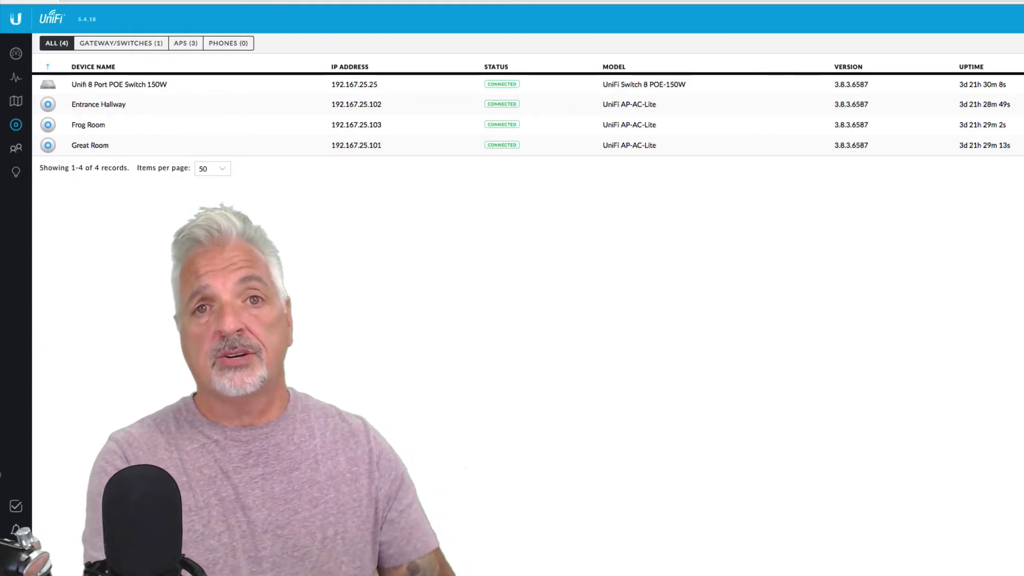
left_click(188, 84)
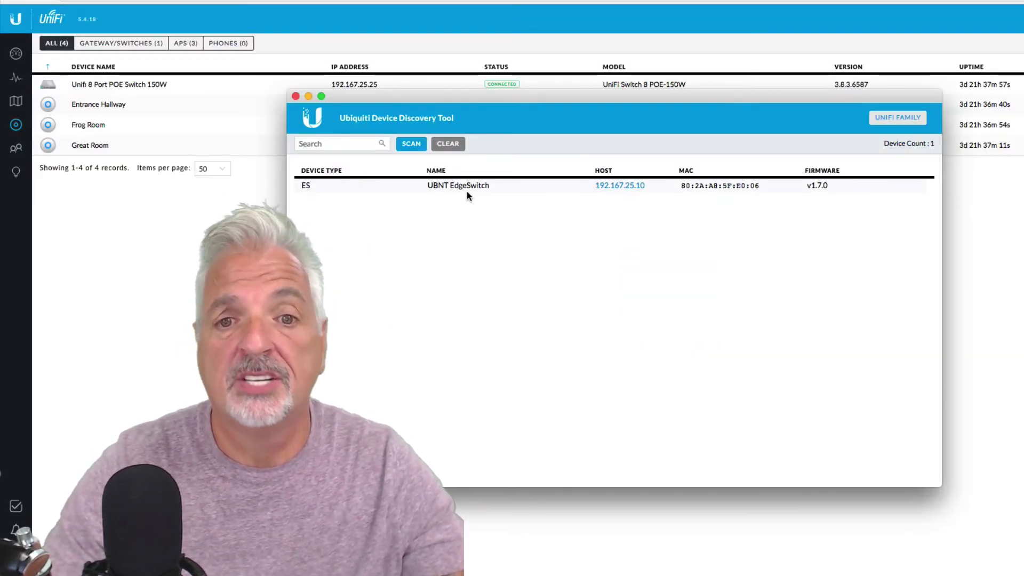
In the Discovery Tool, run Set Inform on the UniFi Switch 16 with the controller's inform URL.
left_click(895, 122)
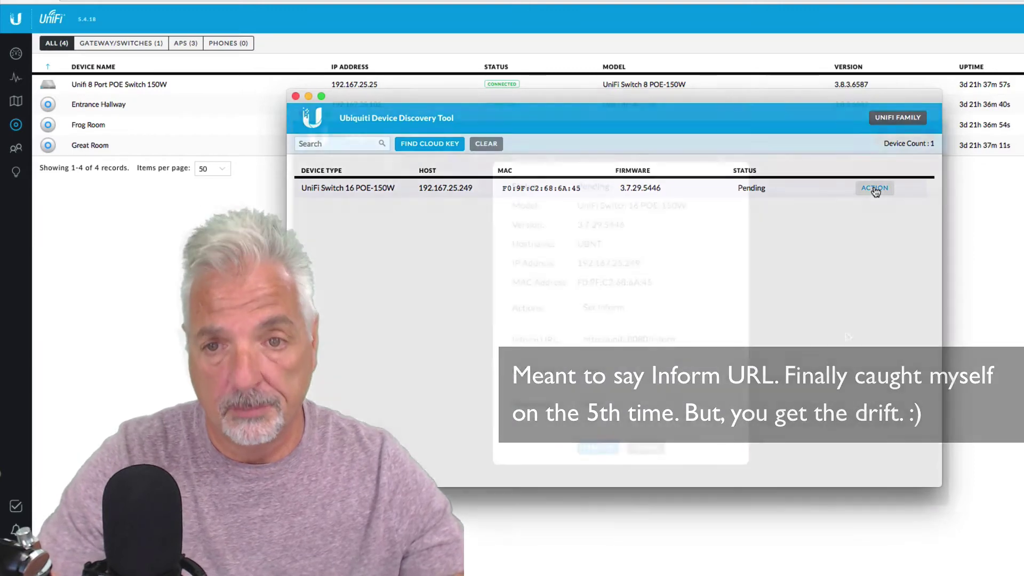
left_click(881, 206)
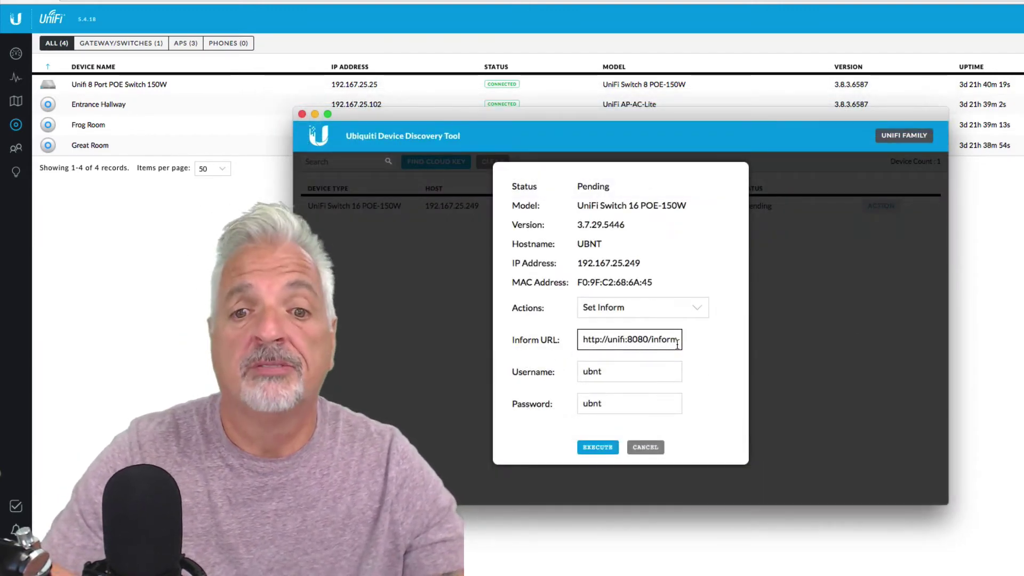
triple_click(630, 339)
key("super+v")
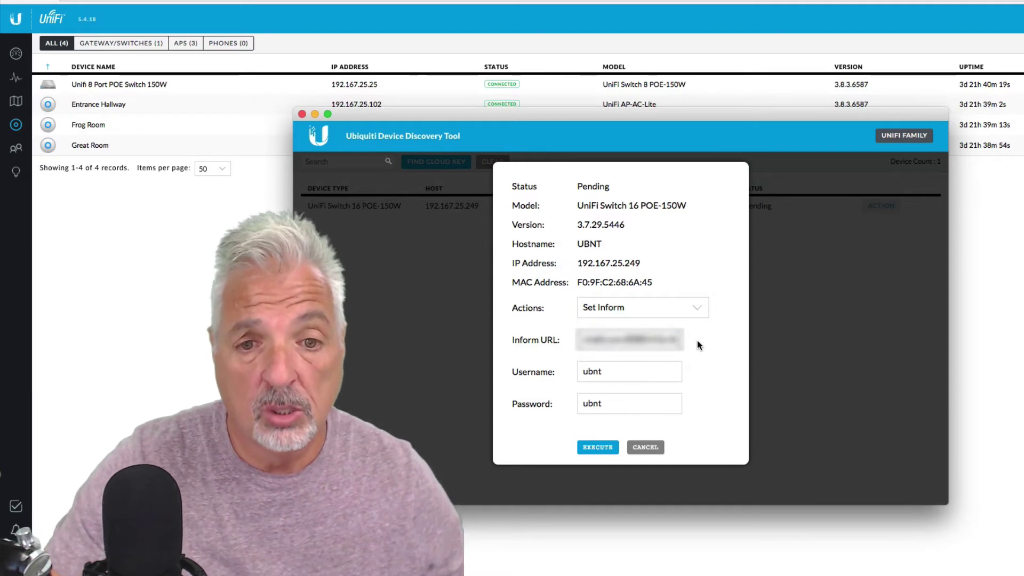
left_click(597, 448)
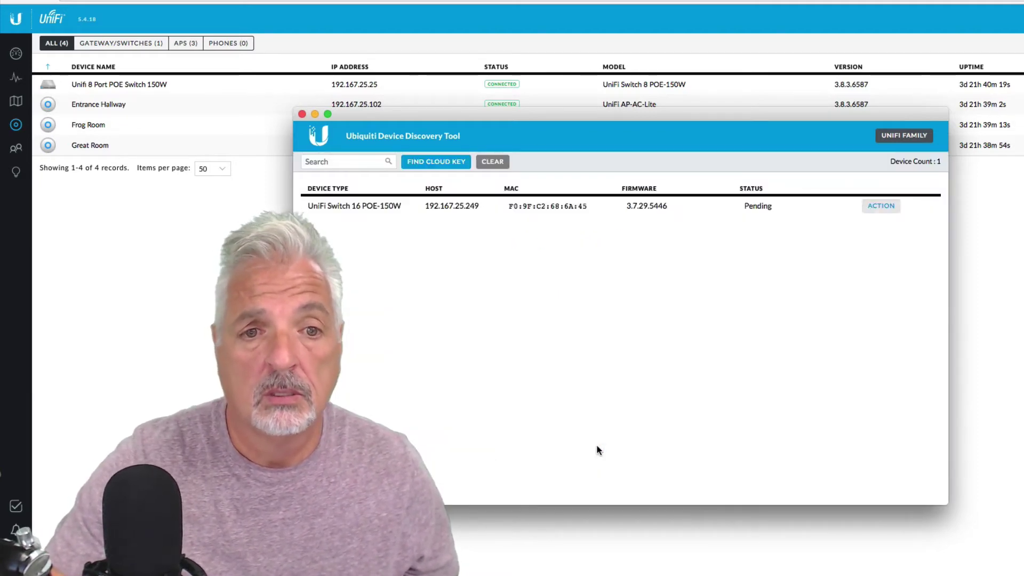
Adopt the pending UniFi Switch 16 POE-150W at 192.167.25.249.
left_click(315, 114)
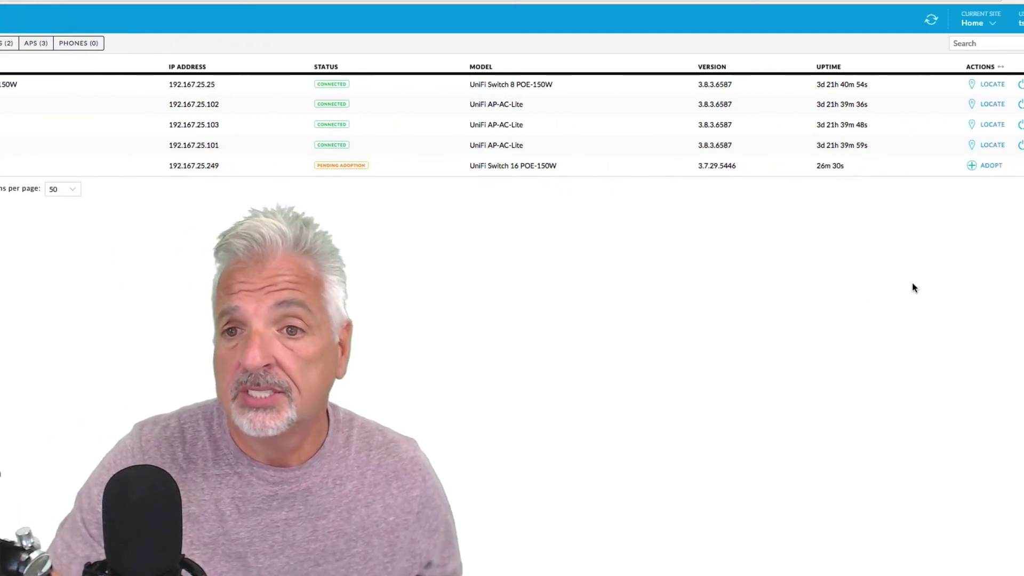
left_click(987, 165)
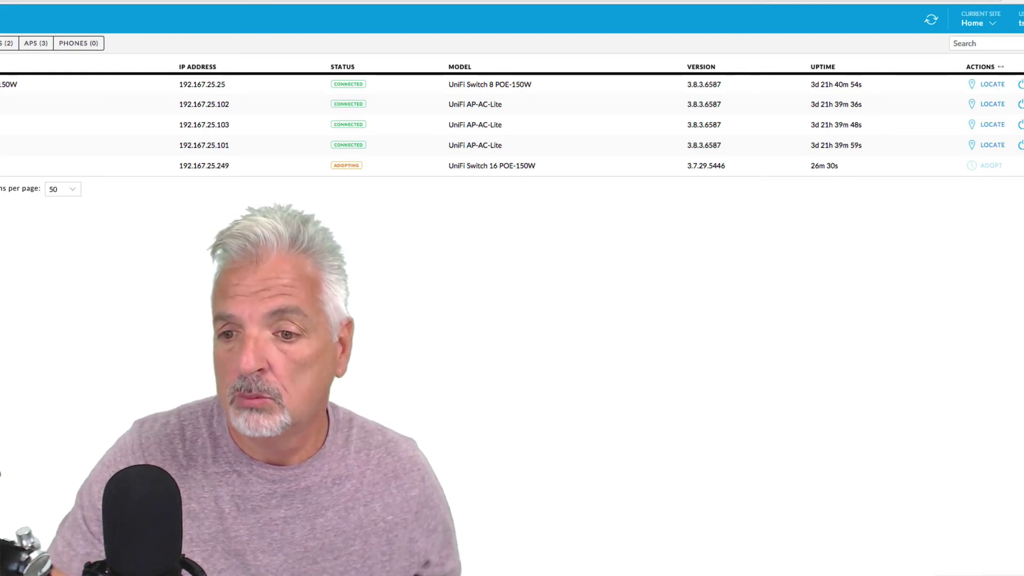
Execute Set Inform again on the pending 16-port switch in the Discovery Tool.
left_click(968, 571)
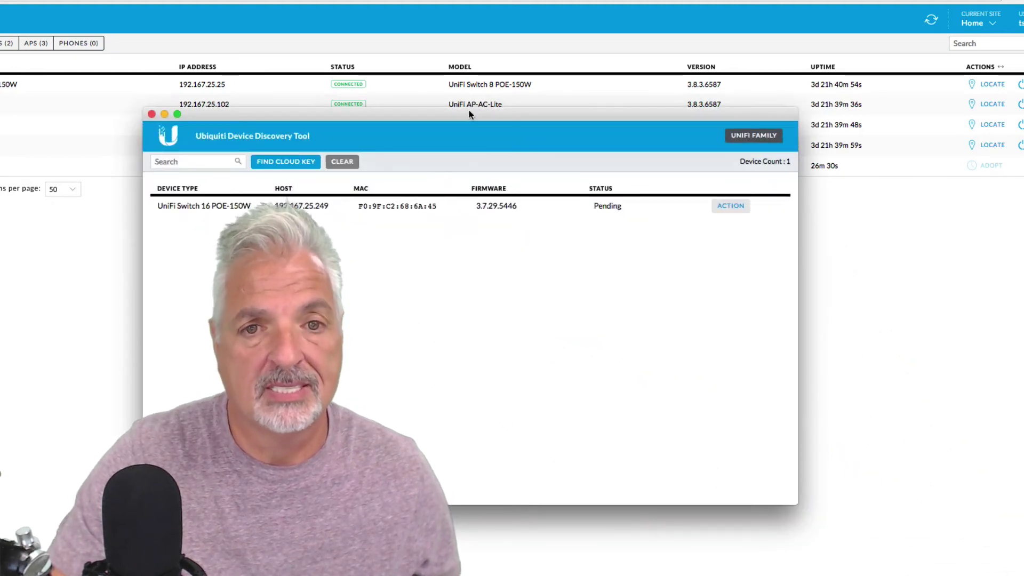
left_click_drag(468, 113, 459, 187)
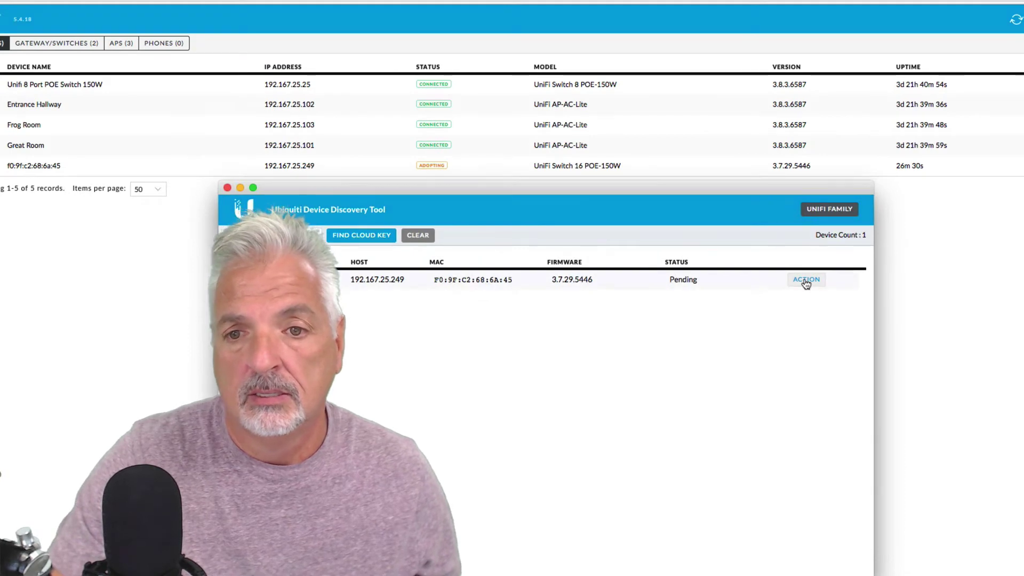
left_click(806, 281)
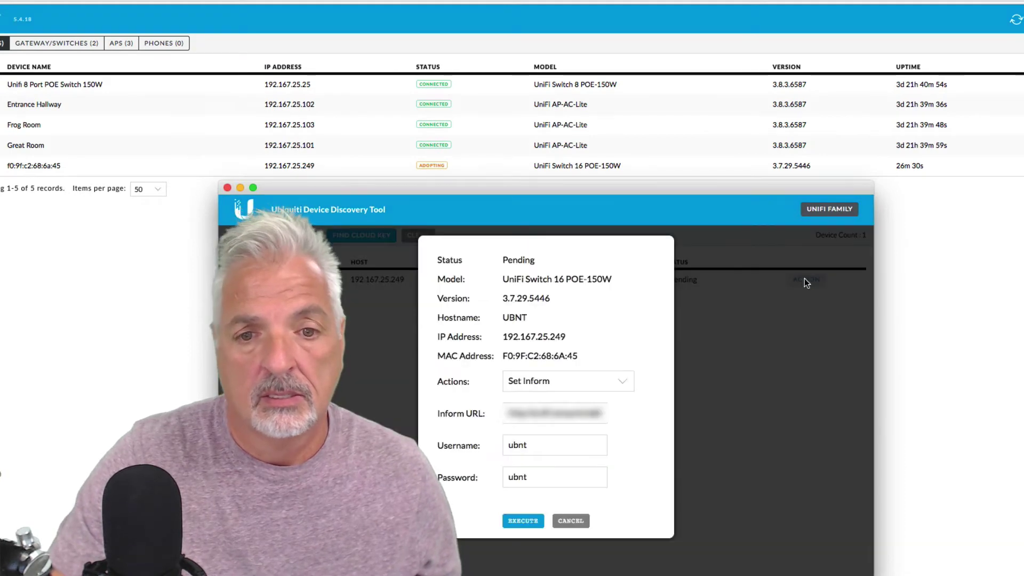
left_click(523, 521)
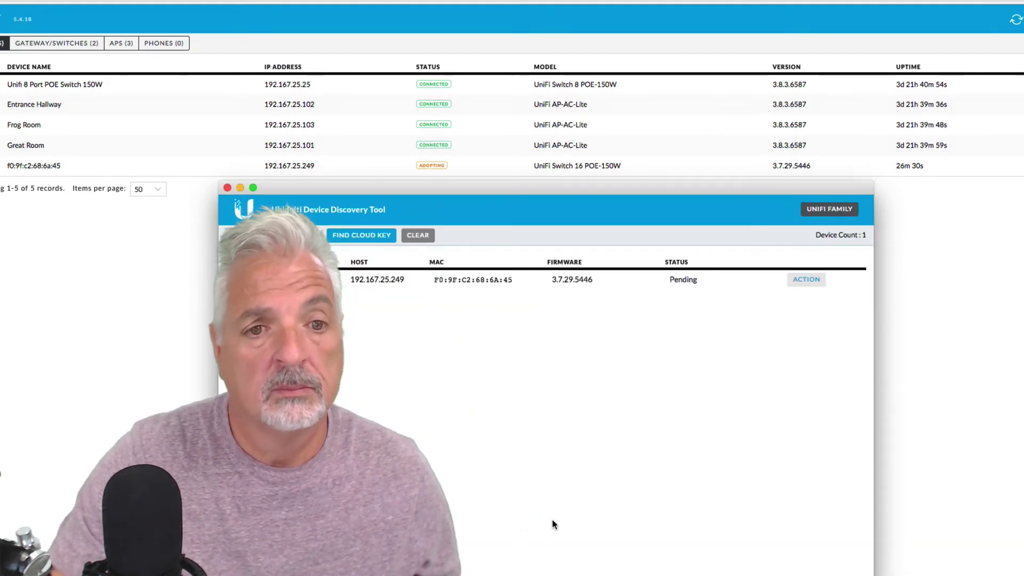
Refresh the controller's device list until the 16-port switch shows Connected.
left_click(240, 188)
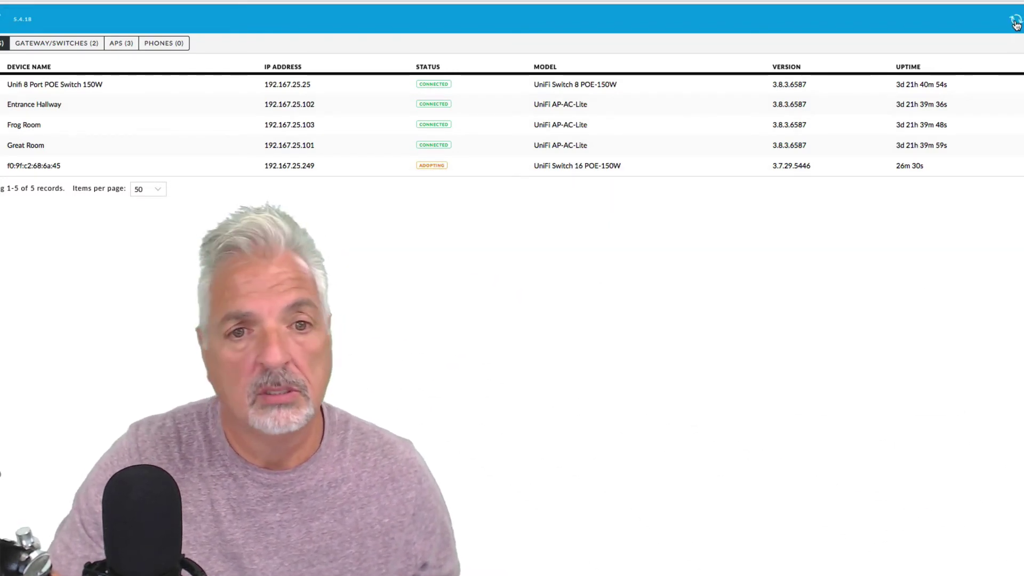
left_click(1016, 23)
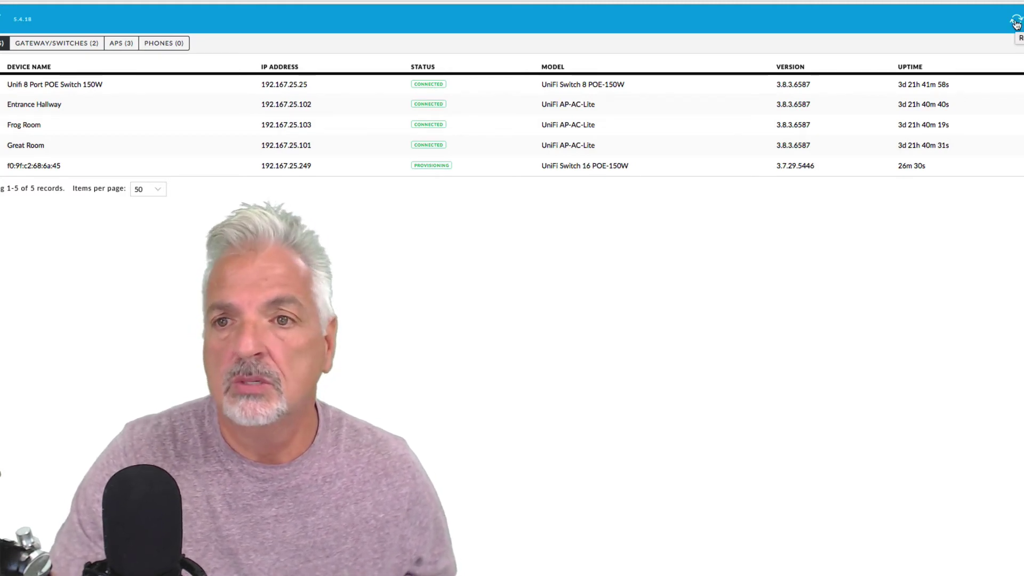
left_click(1016, 24)
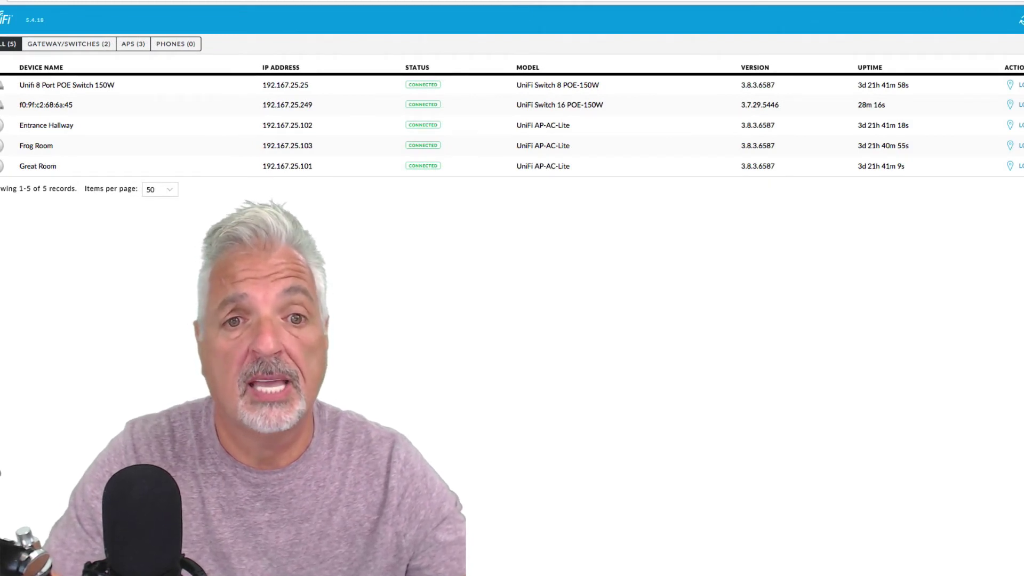
Give the new switch the alias 'Unifi 16 Port POE Switch 150W' and save.
left_click(381, 109)
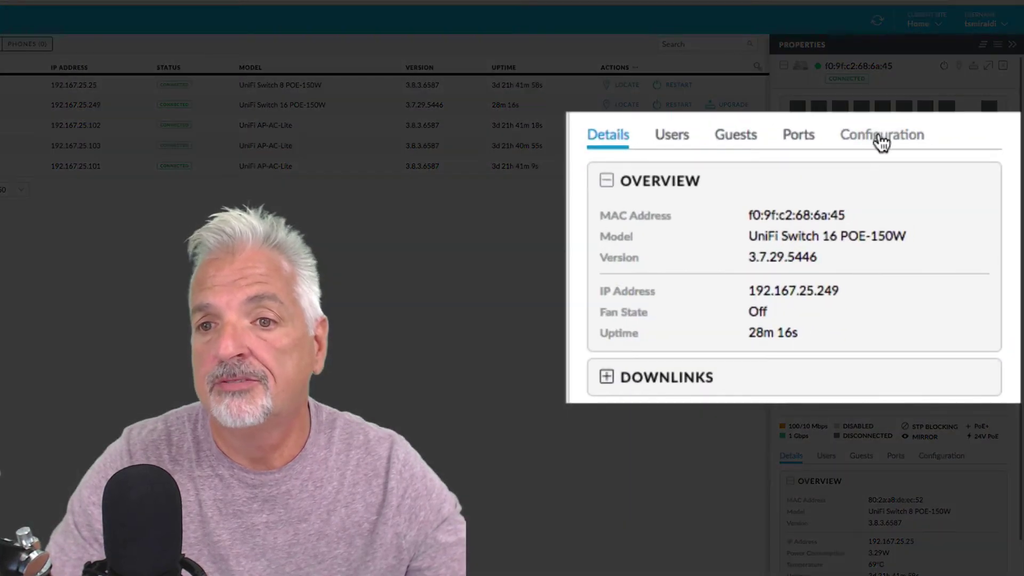
left_click(940, 191)
left_click(634, 246)
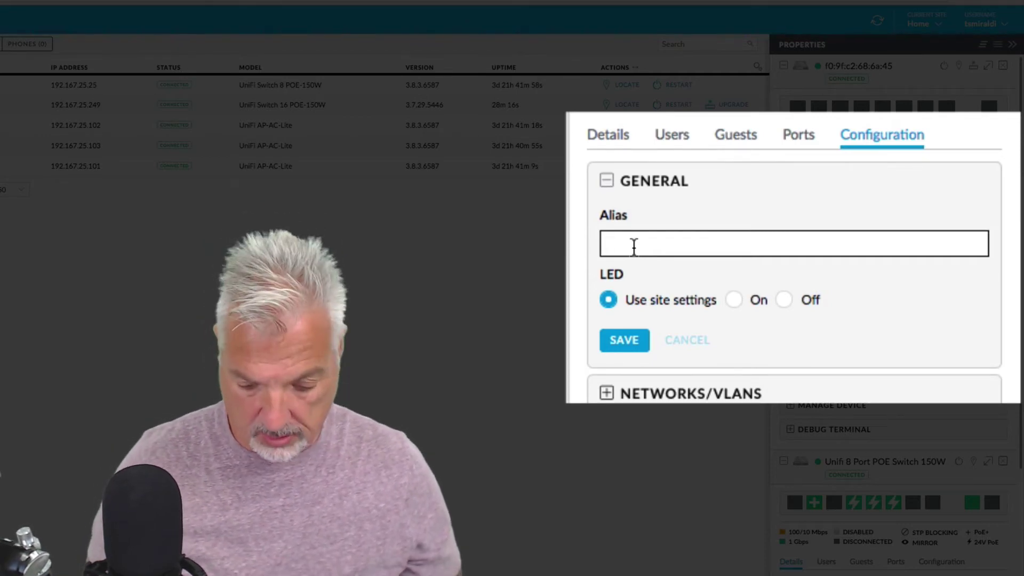
type("Unifi 16 Port POE Switch 150W")
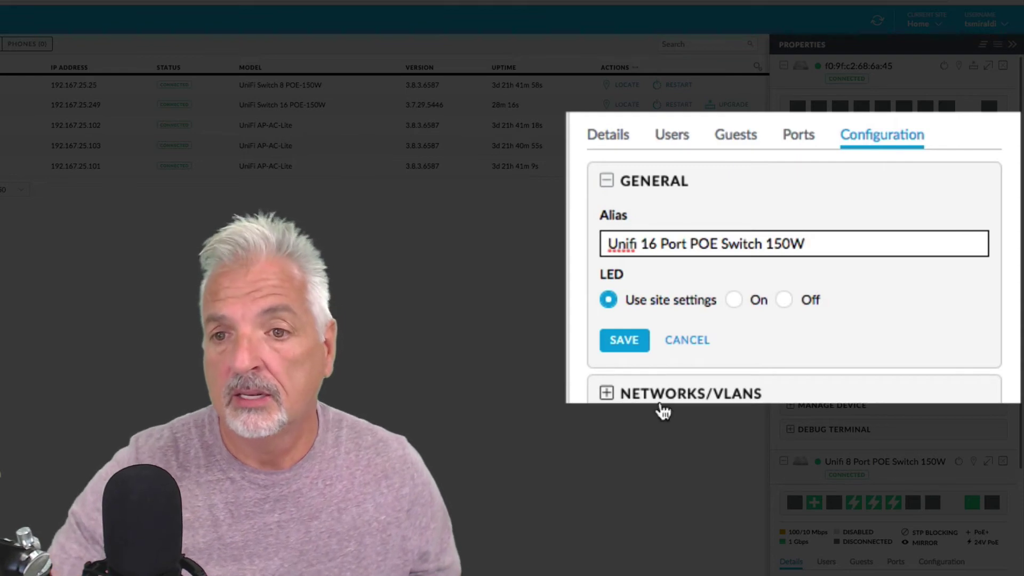
left_click(624, 341)
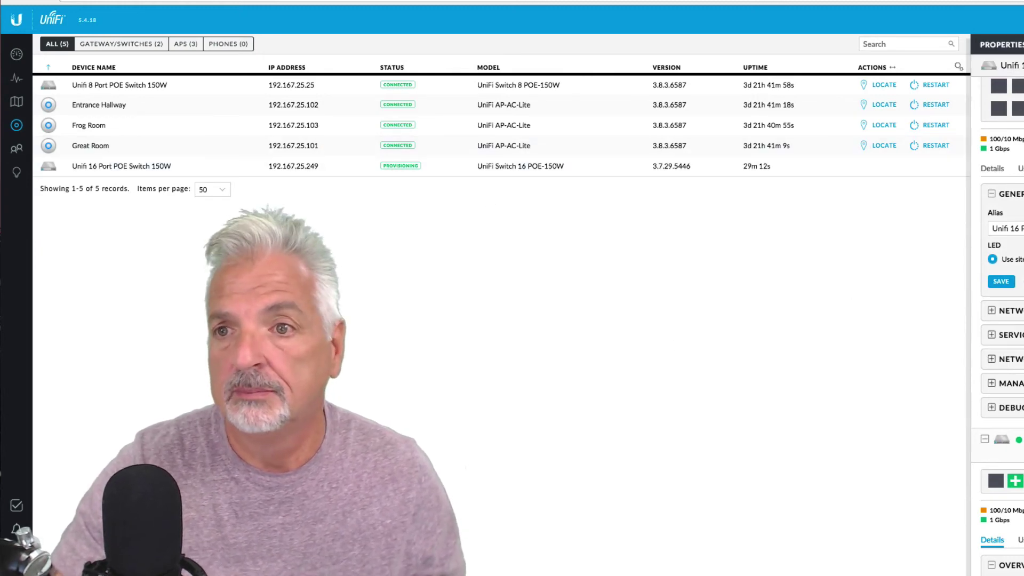
Upgrade the 16-port switch's firmware to 3.8.3.6587, then view its properties.
left_click(654, 390)
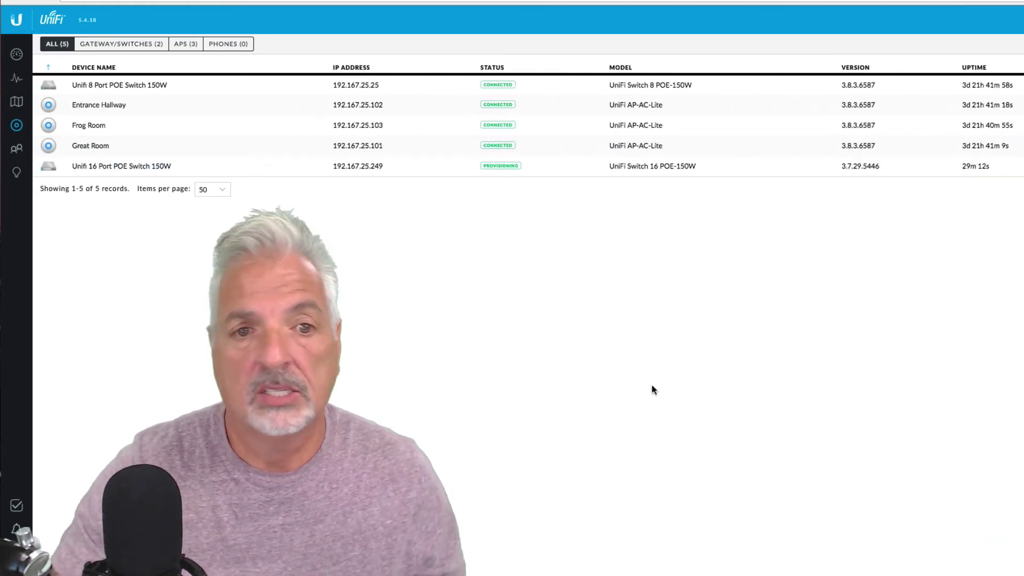
left_click(117, 45)
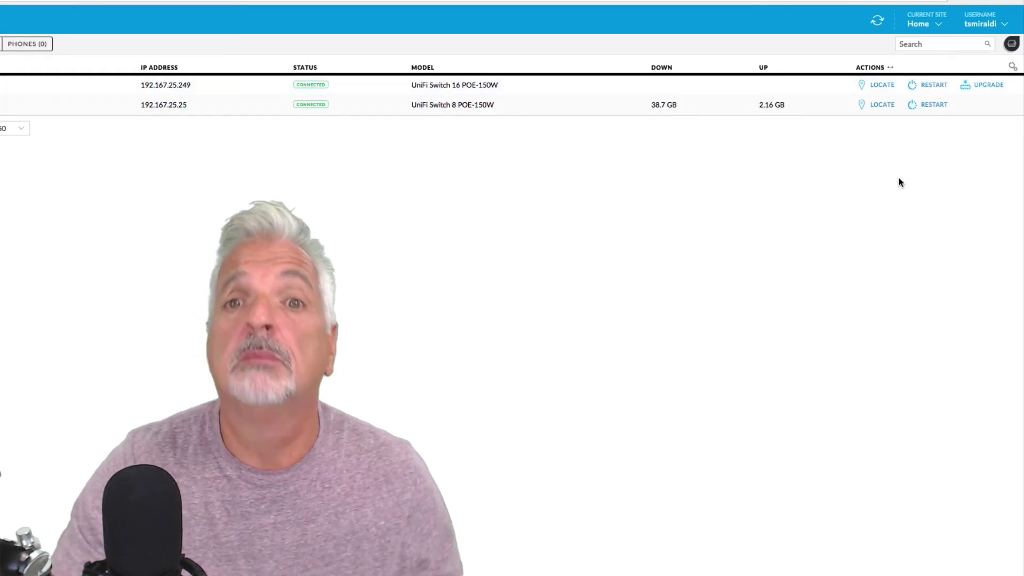
left_click(989, 86)
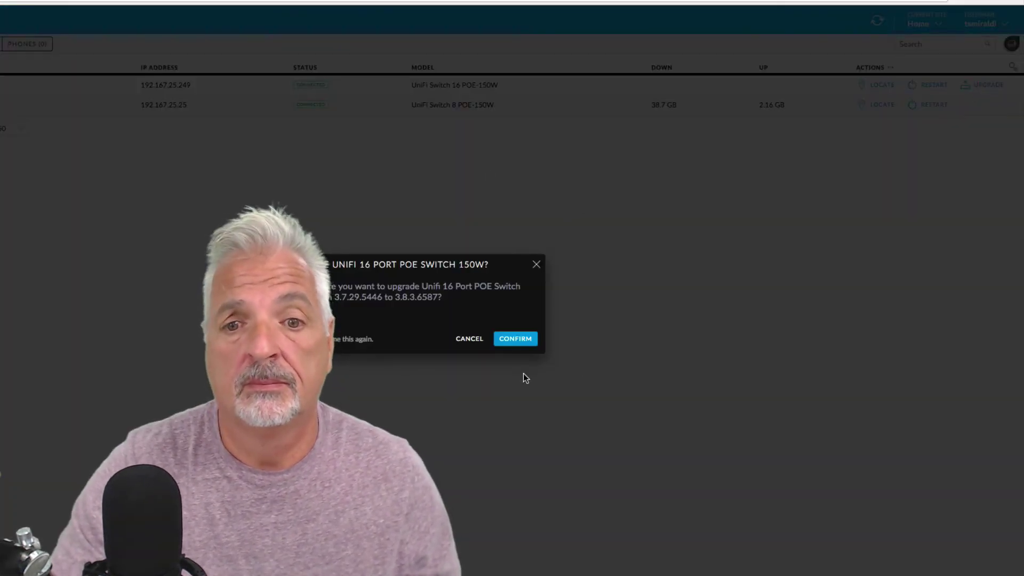
left_click(520, 341)
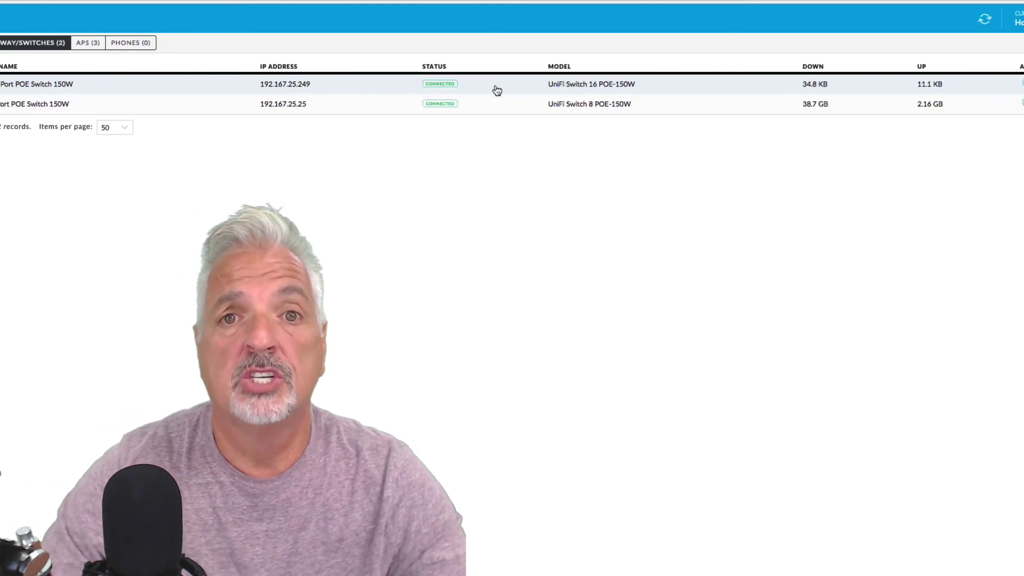
left_click(389, 89)
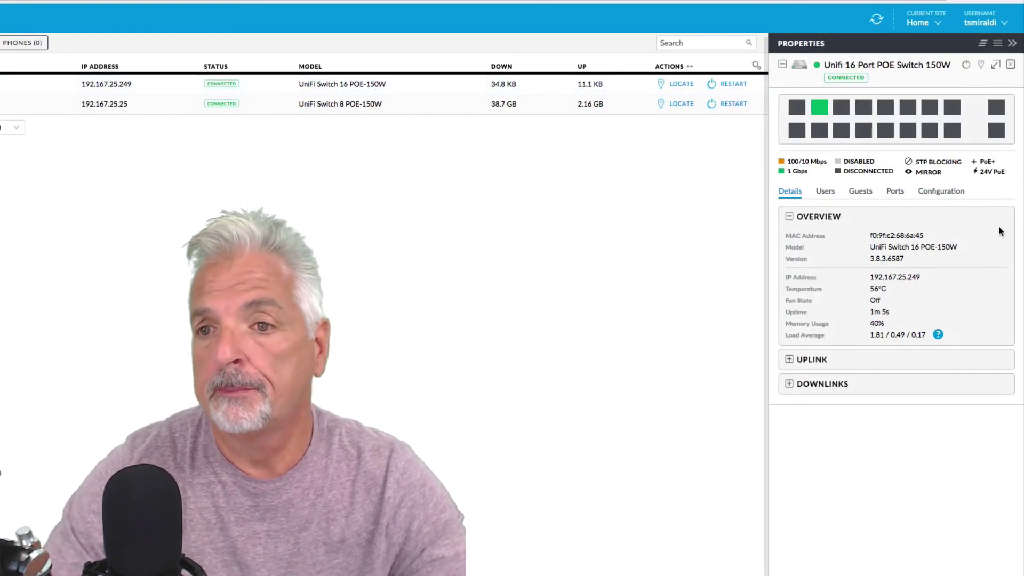
Set the switch to Static IP 192.167.25.30, mask 255.255.255.0, gateway 192.167.25.1.
left_click(946, 193)
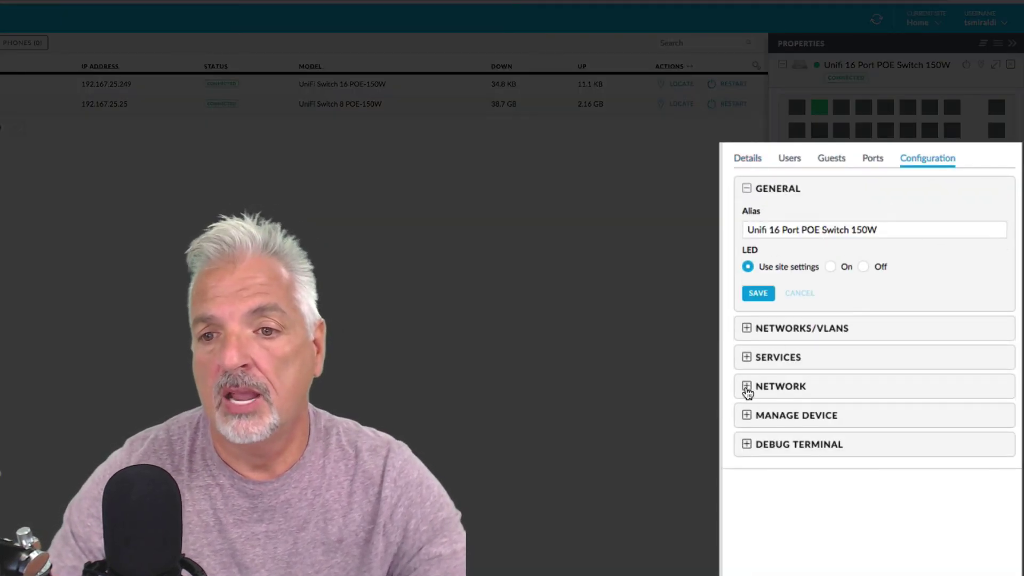
left_click(746, 388)
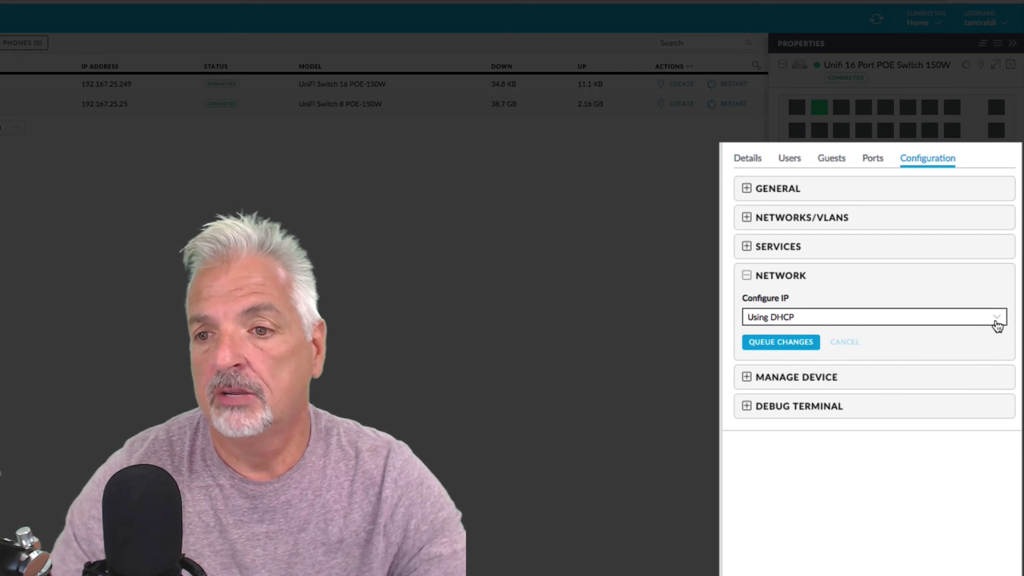
left_click(999, 320)
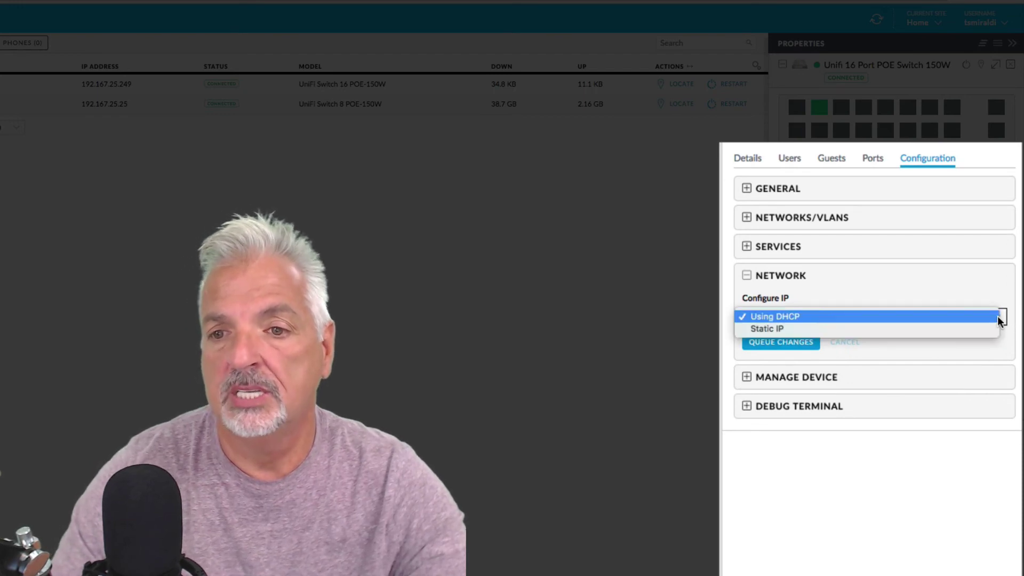
left_click(772, 330)
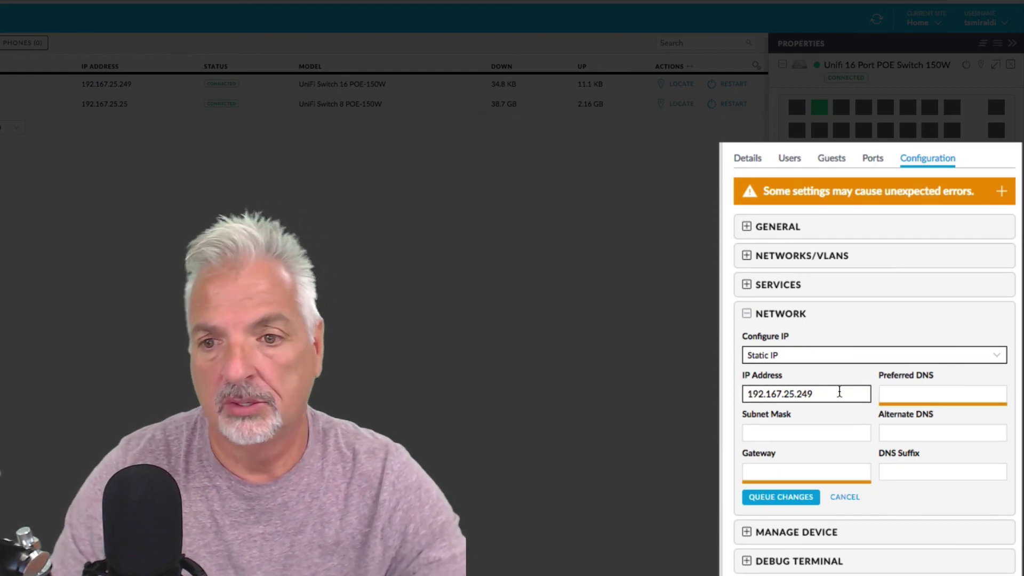
left_click(833, 393)
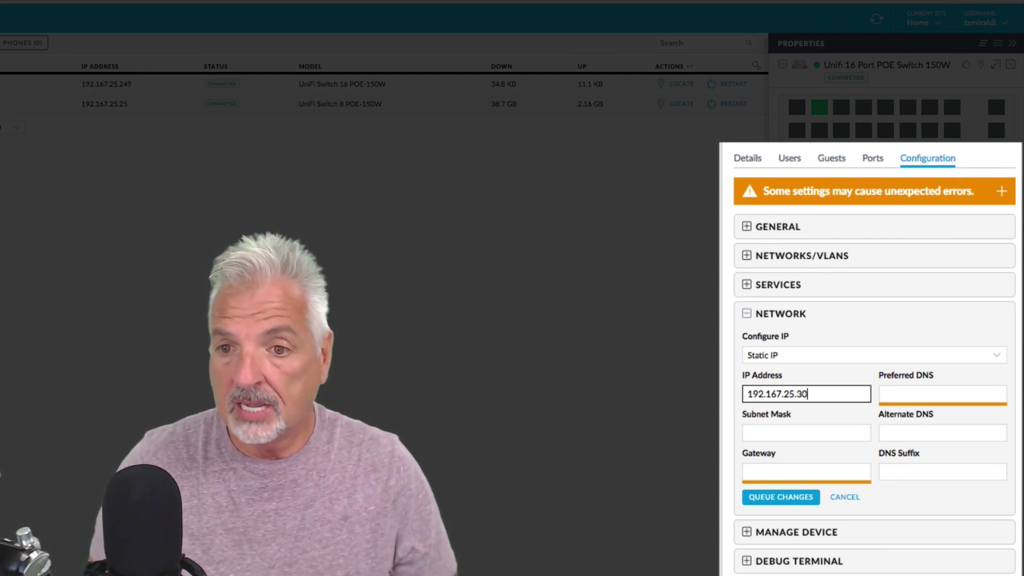
left_click(785, 430)
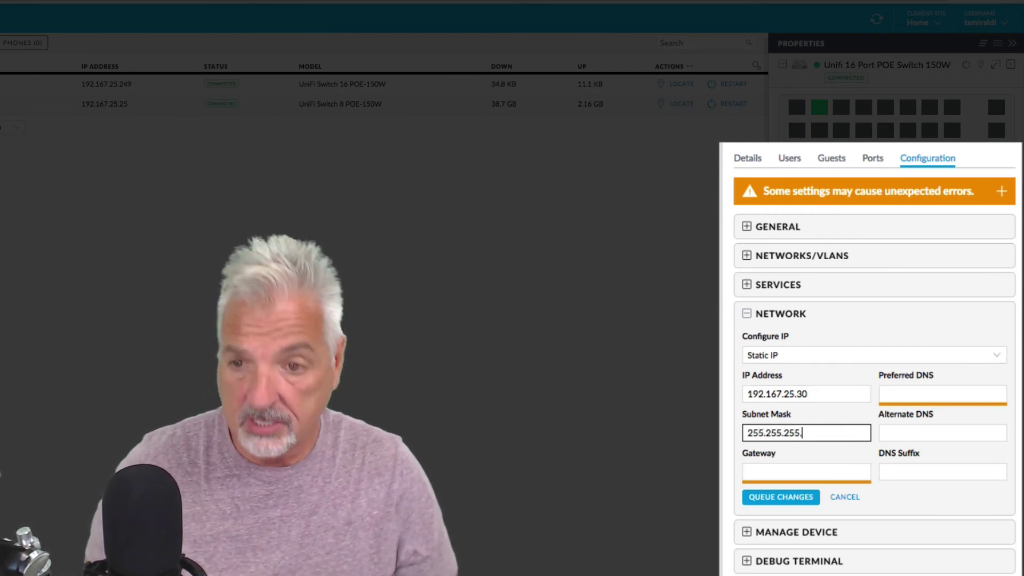
left_click(779, 471)
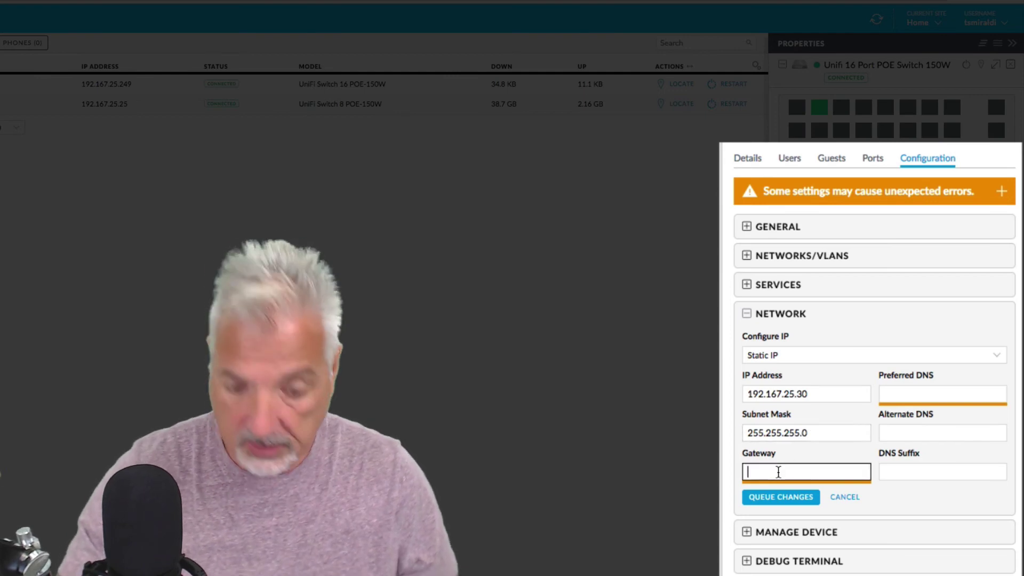
type("192")
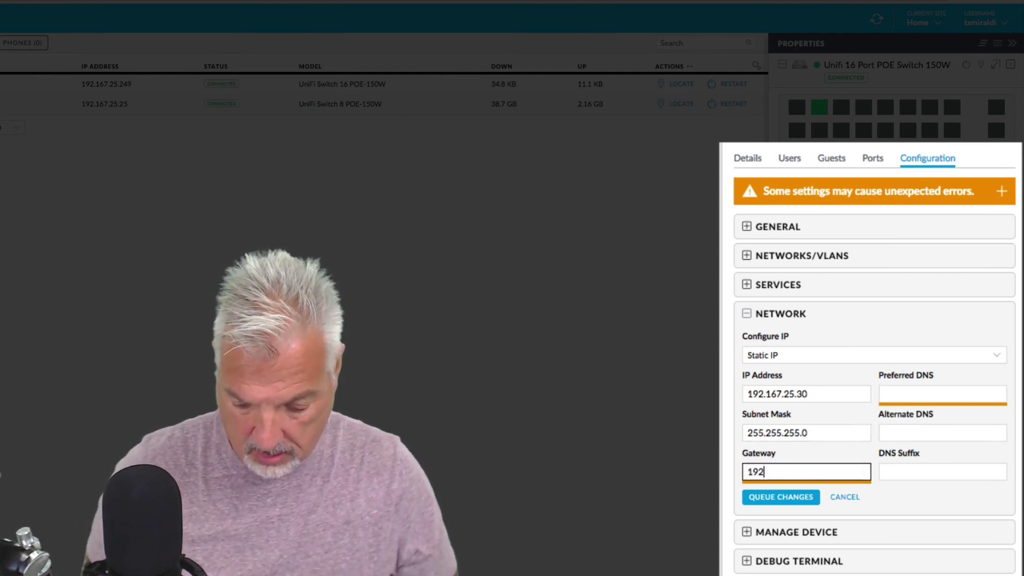
type(".167.")
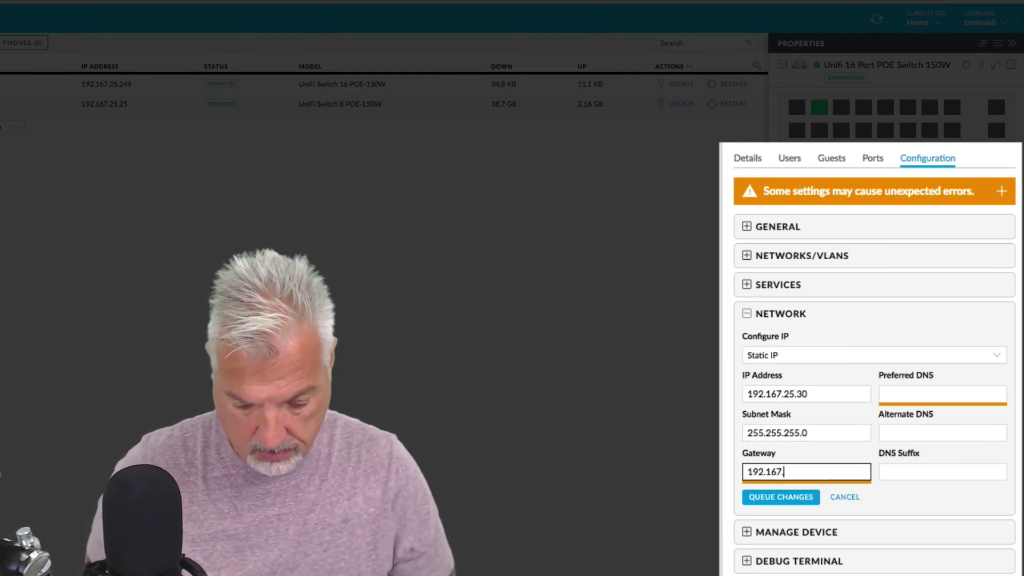
type("25.1")
Enter DNS servers 216.99.127.7 and 216.99.127.8 and queue the network changes.
left_click(928, 422)
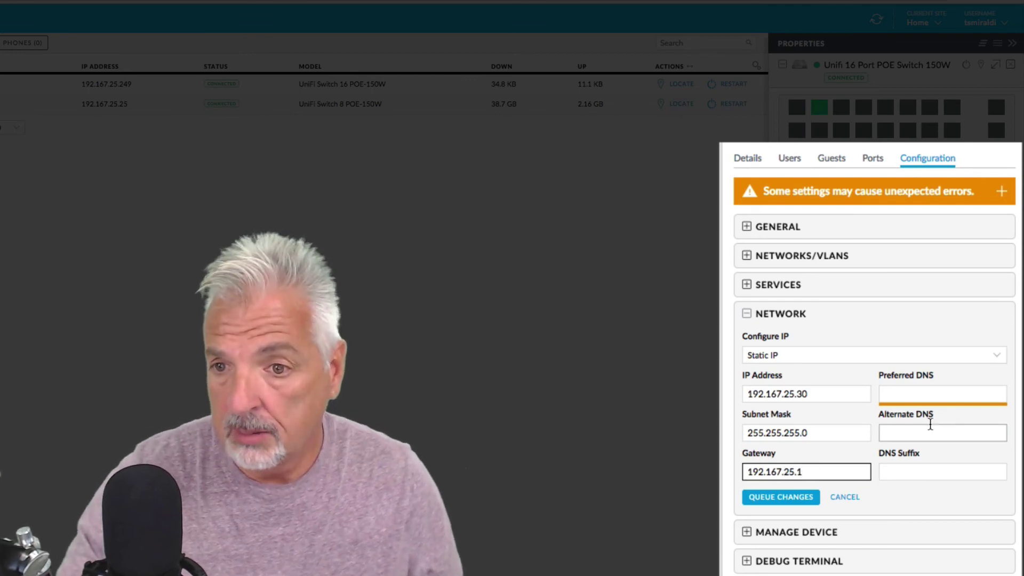
left_click(907, 393)
type("216.99.127.7")
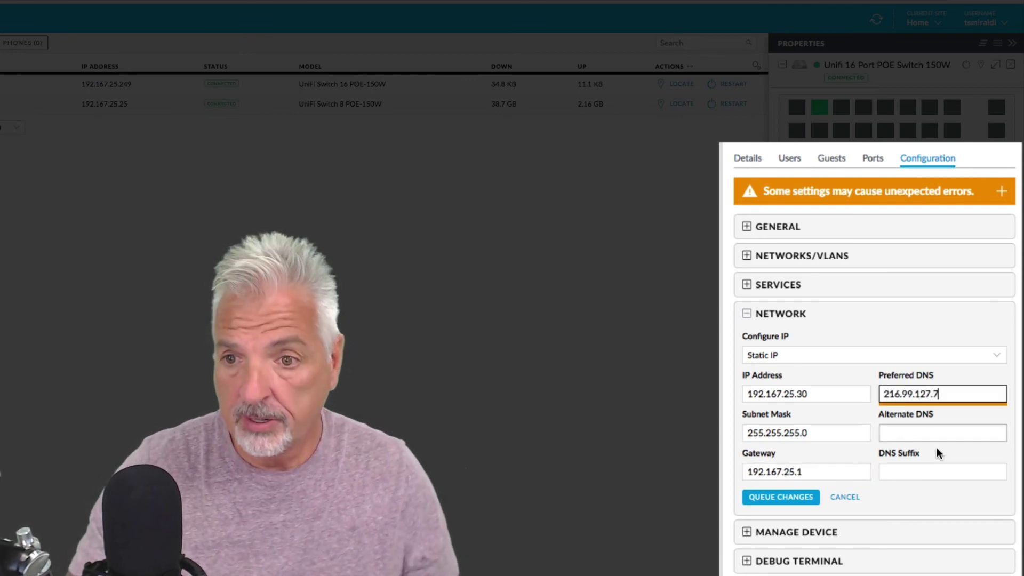
left_click(902, 433)
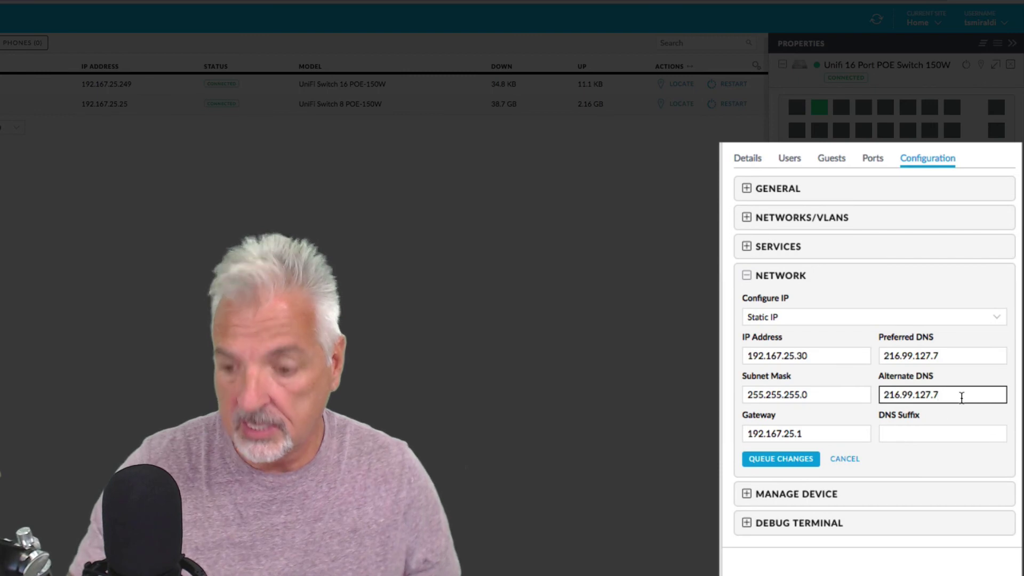
key("BackSpace")
type("8")
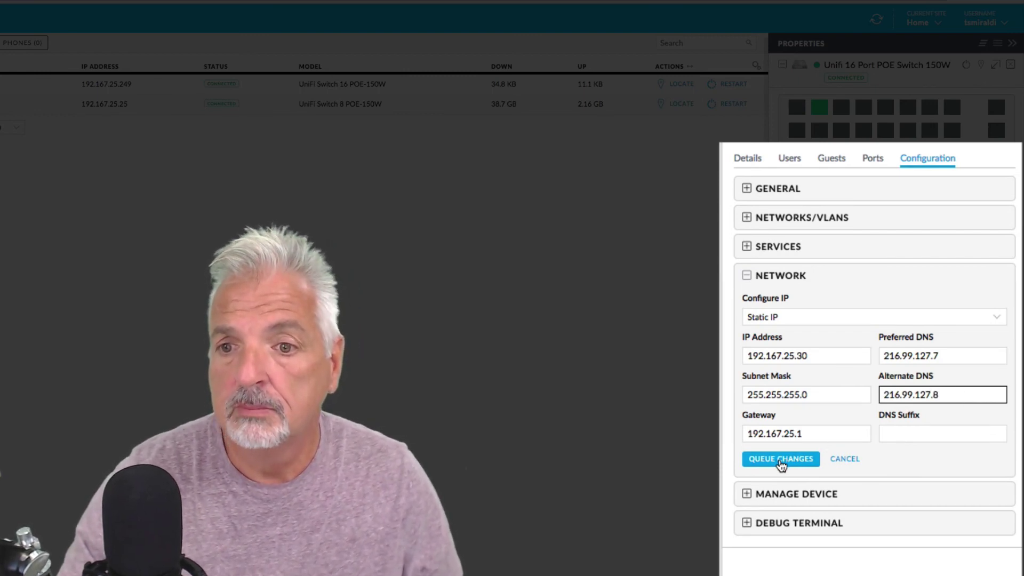
left_click(781, 461)
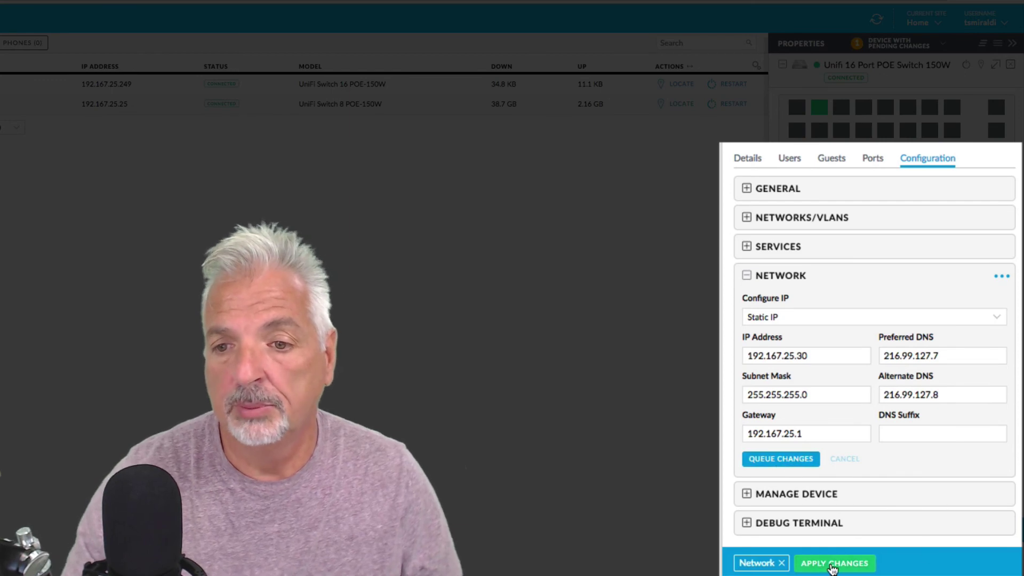
Apply the queued static IP changes and show all five devices in the list.
left_click(853, 568)
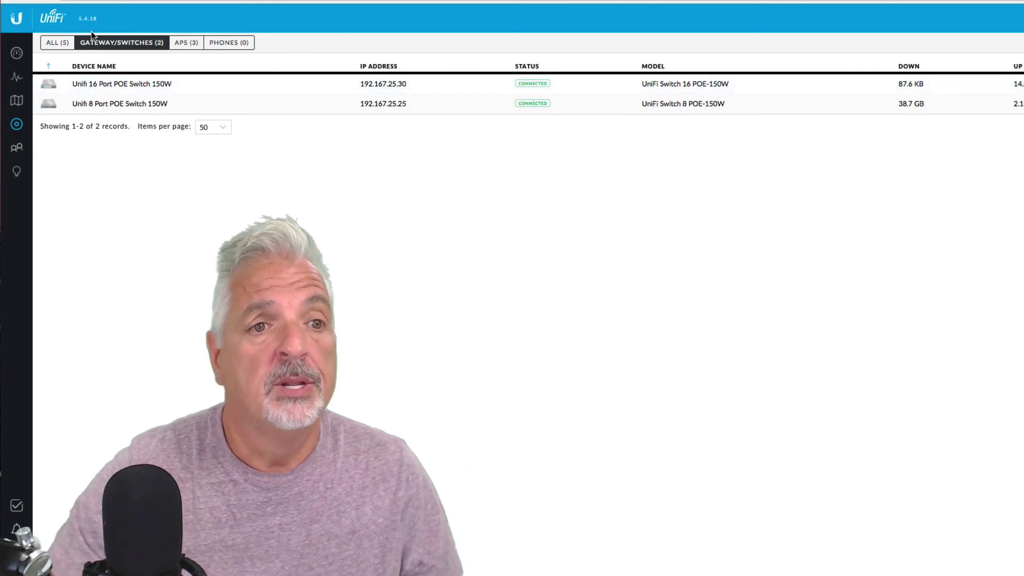
left_click(54, 45)
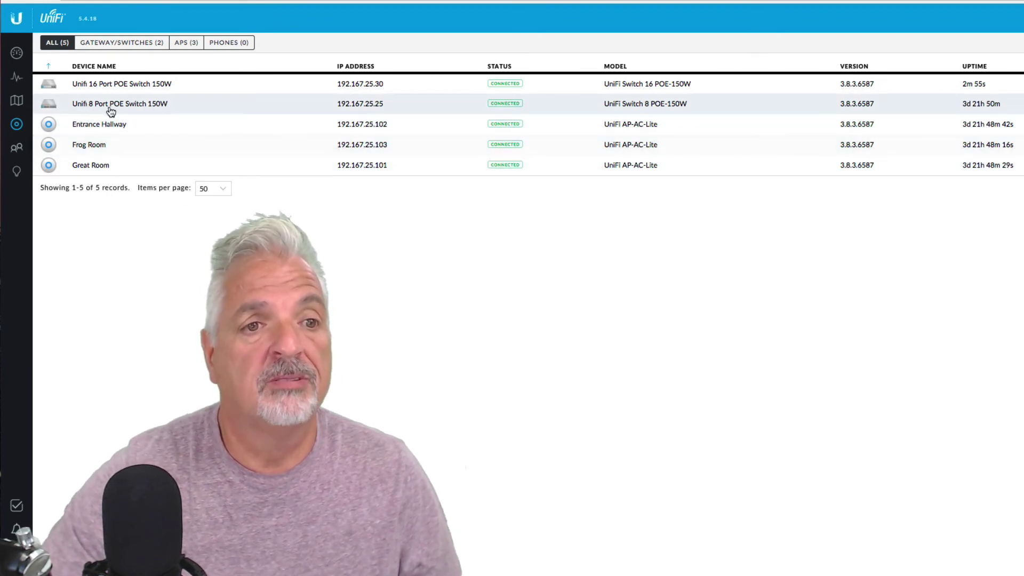
mouse_move(100, 88)
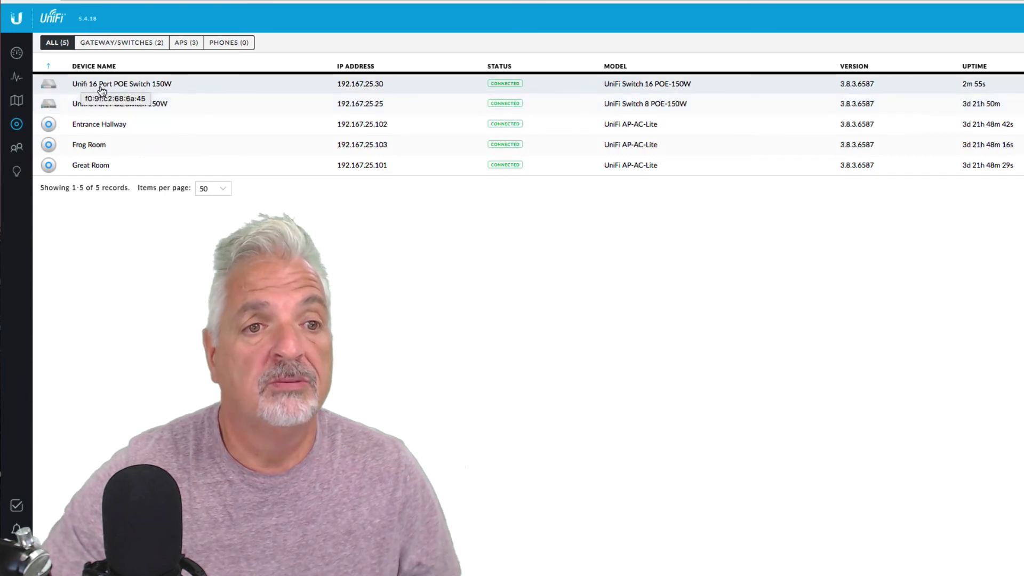